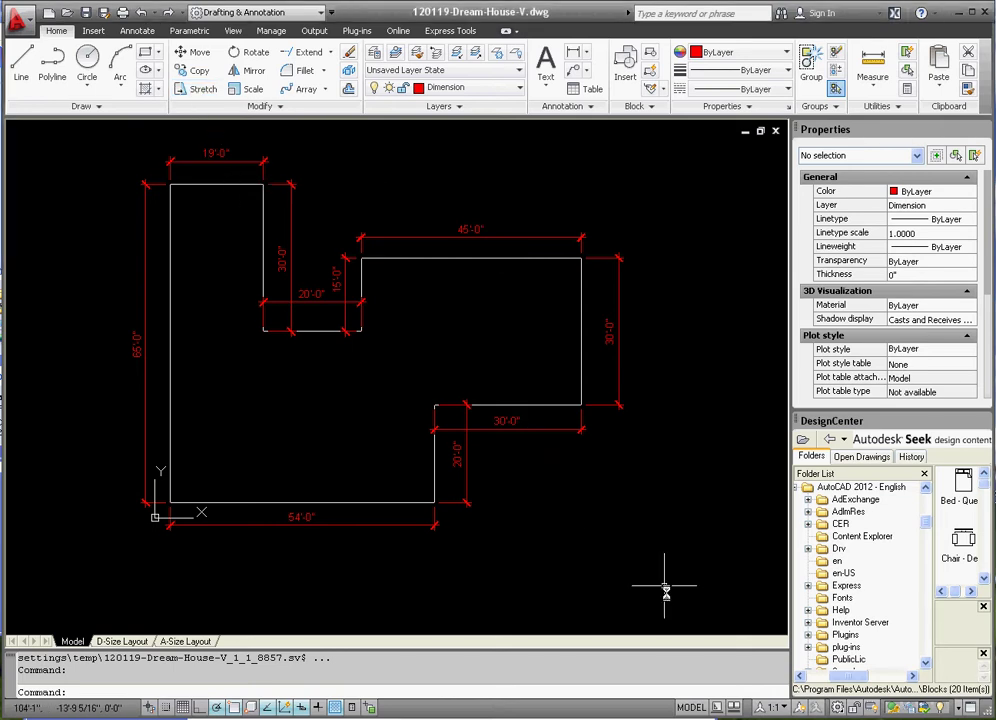
# Stretch everything except the house outline's left wall and its 65'-0" dimension 8' to the right, widening the plan
pyautogui.click(197, 89)
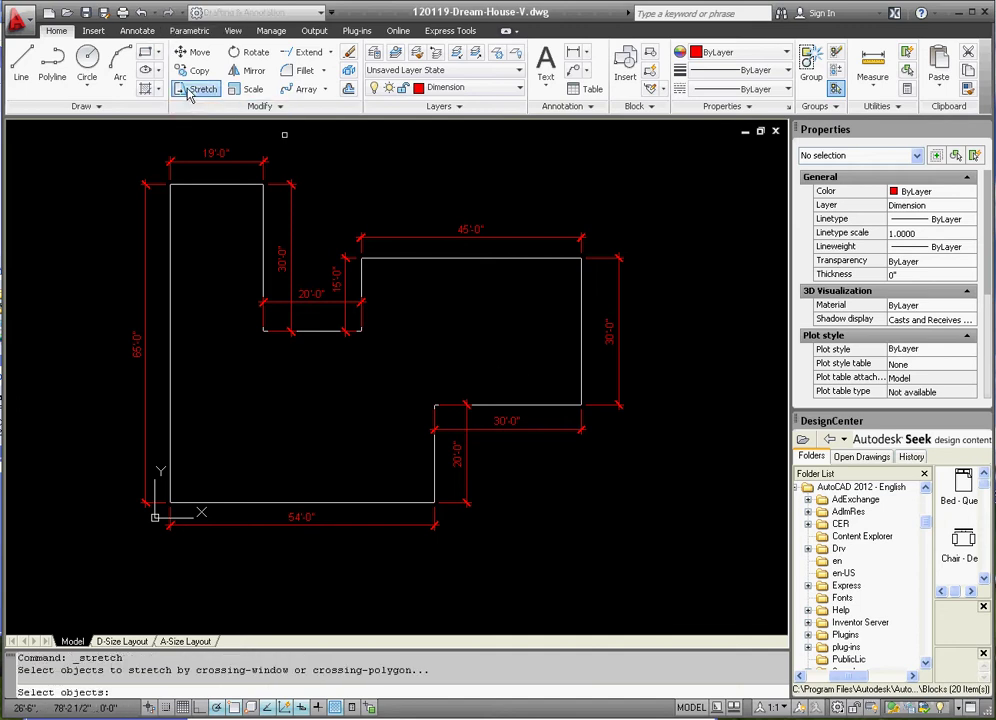
pyautogui.click(668, 584)
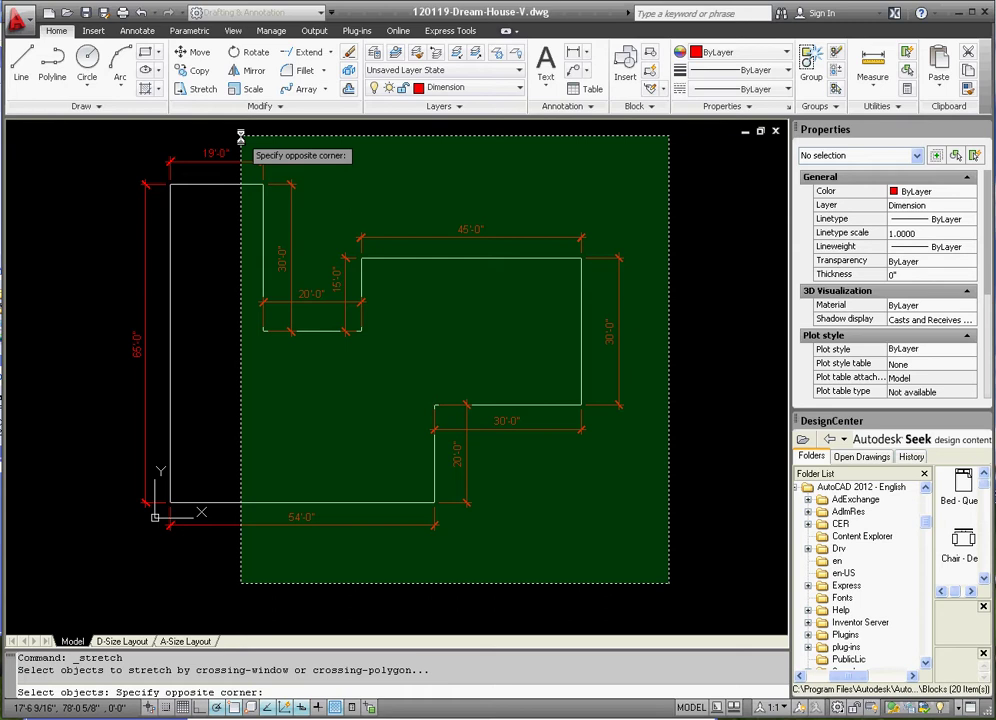
pyautogui.click(240, 135)
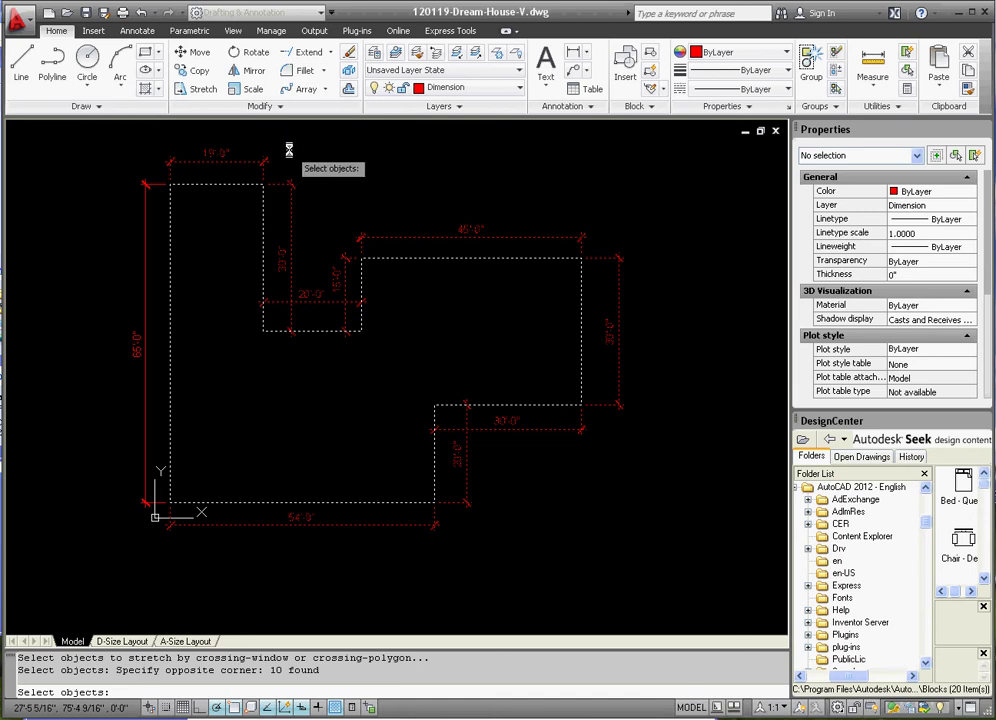
pyautogui.press('Return')
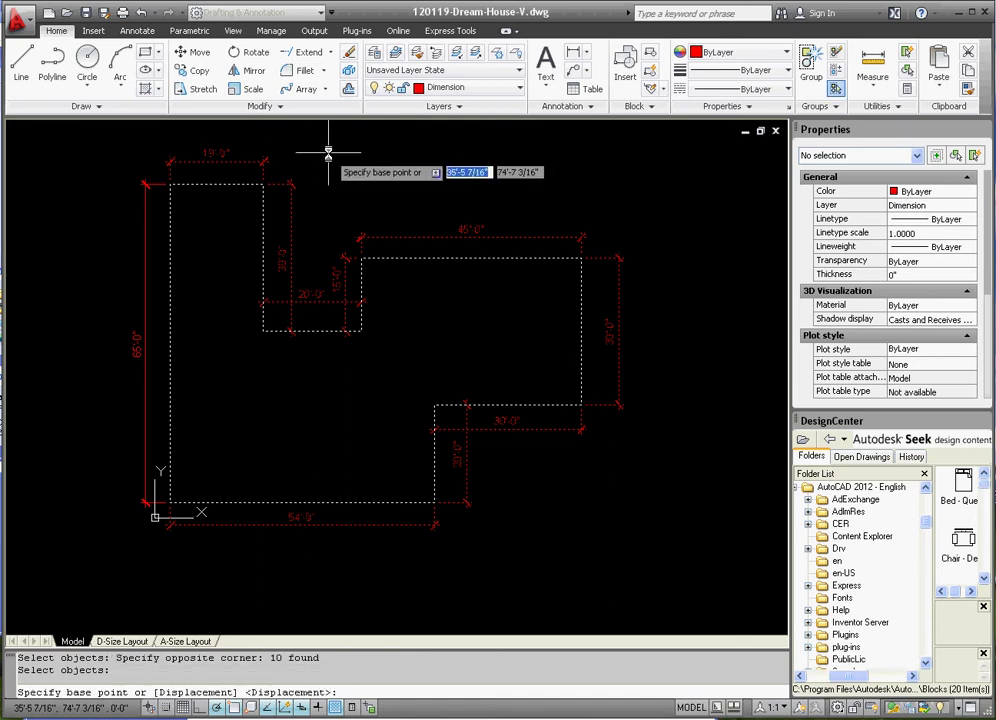
pyautogui.click(329, 152)
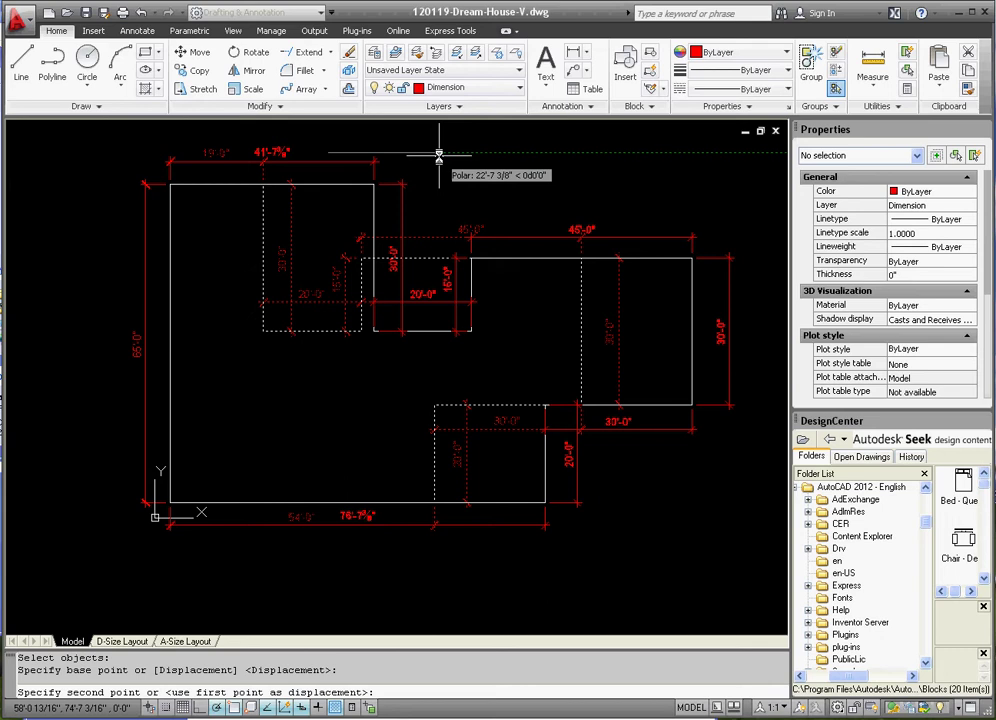
pyautogui.write("8'")
pyautogui.press('Return')
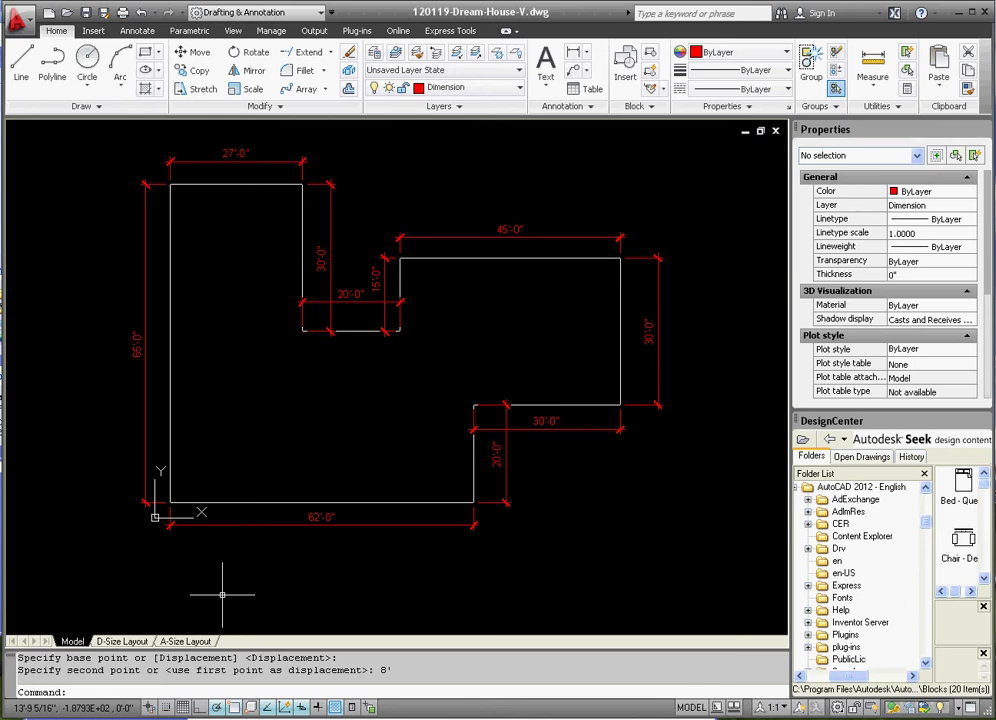
# On the A-Size Layout, move the floor plan viewport about 5/16" to the left, away from the title block
pyautogui.click(184, 642)
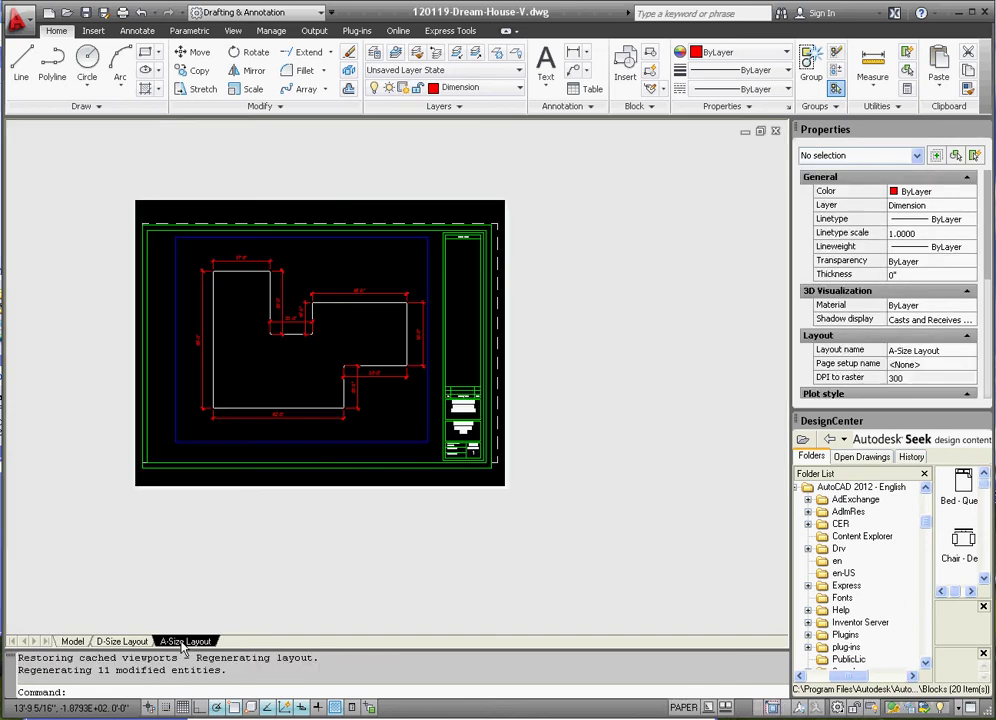
pyautogui.click(420, 466)
pyautogui.click(400, 424)
pyautogui.write('m')
pyautogui.press('Return')
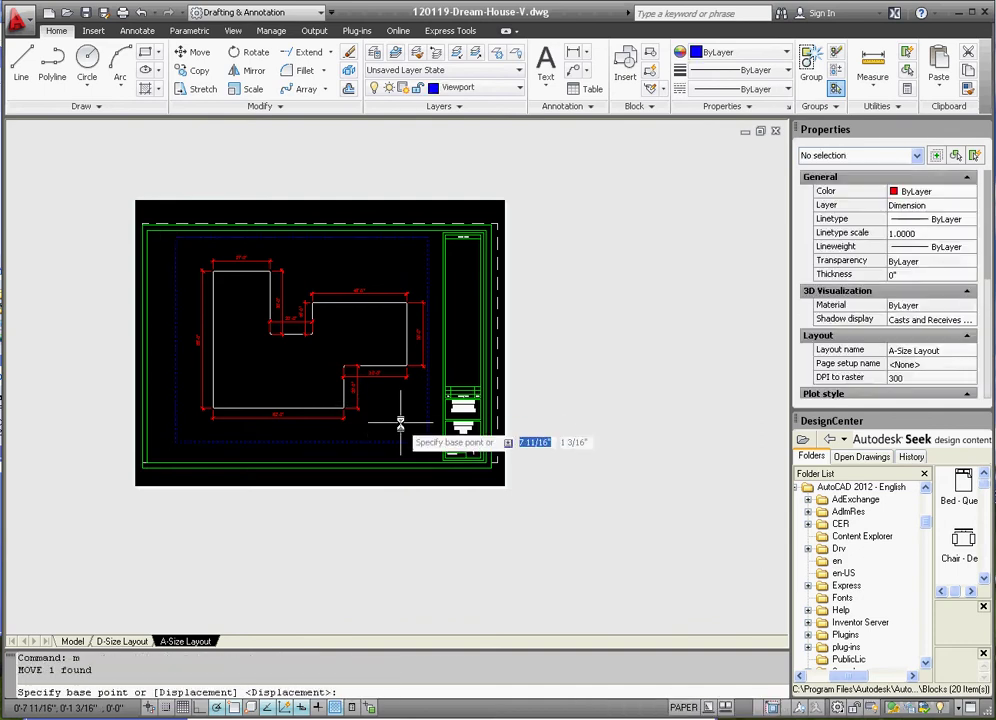
pyautogui.click(371, 271)
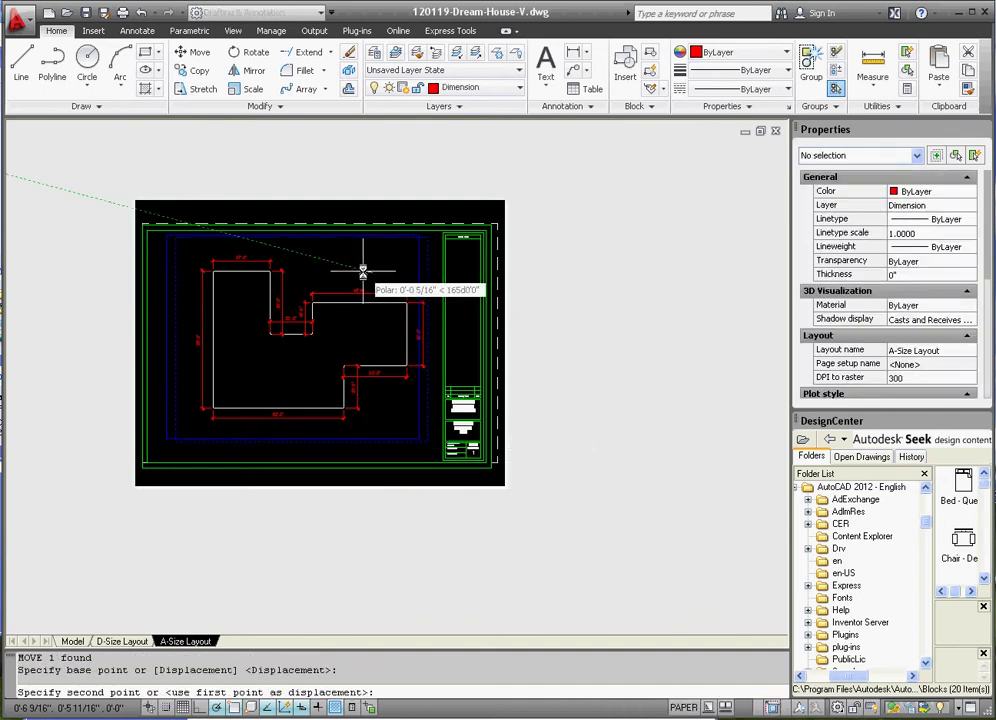
pyautogui.click(364, 271)
pyautogui.press('Escape')
pyautogui.press('Escape')
pyautogui.press('Escape')
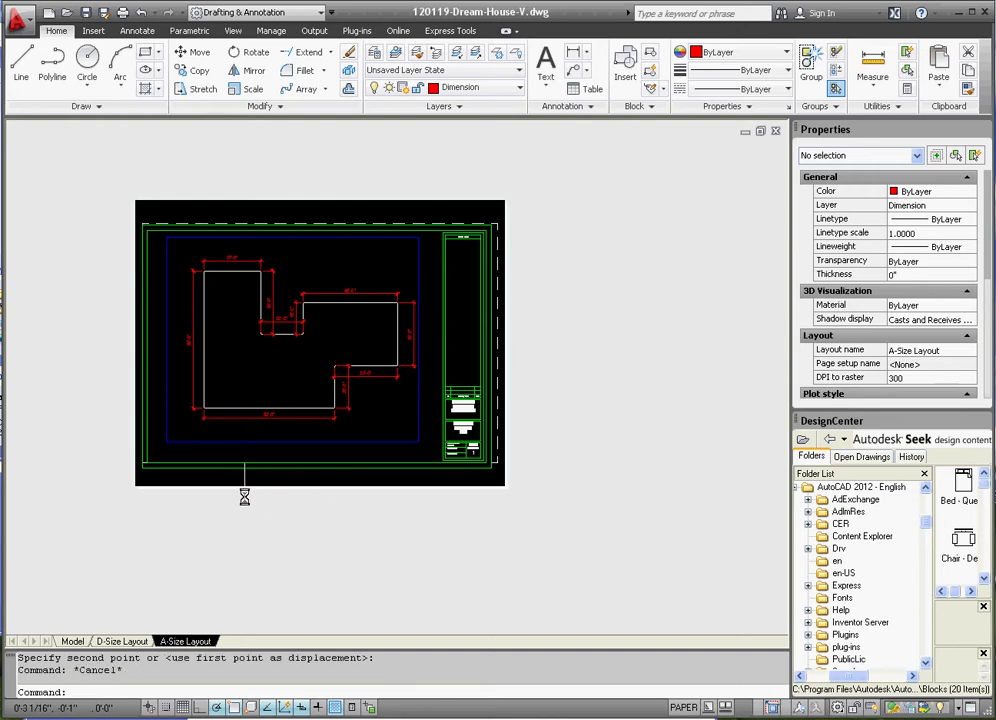
# Return to model space and offset the house outline inward by 7.125" to form the exterior wall thickness
pyautogui.click(72, 641)
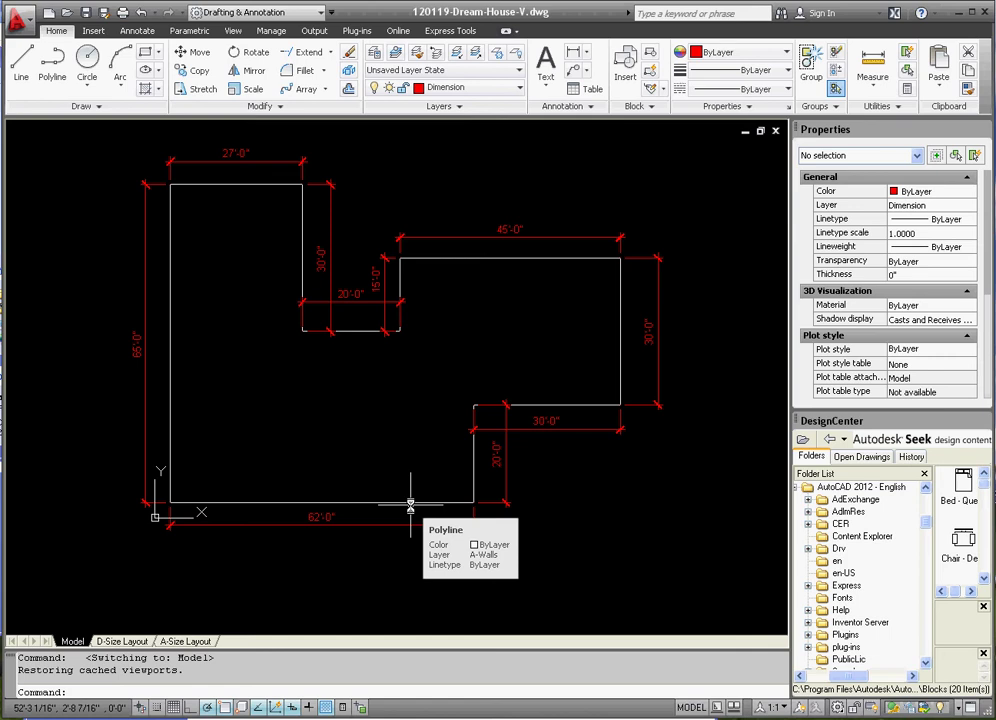
pyautogui.press('Escape')
pyautogui.press('Escape')
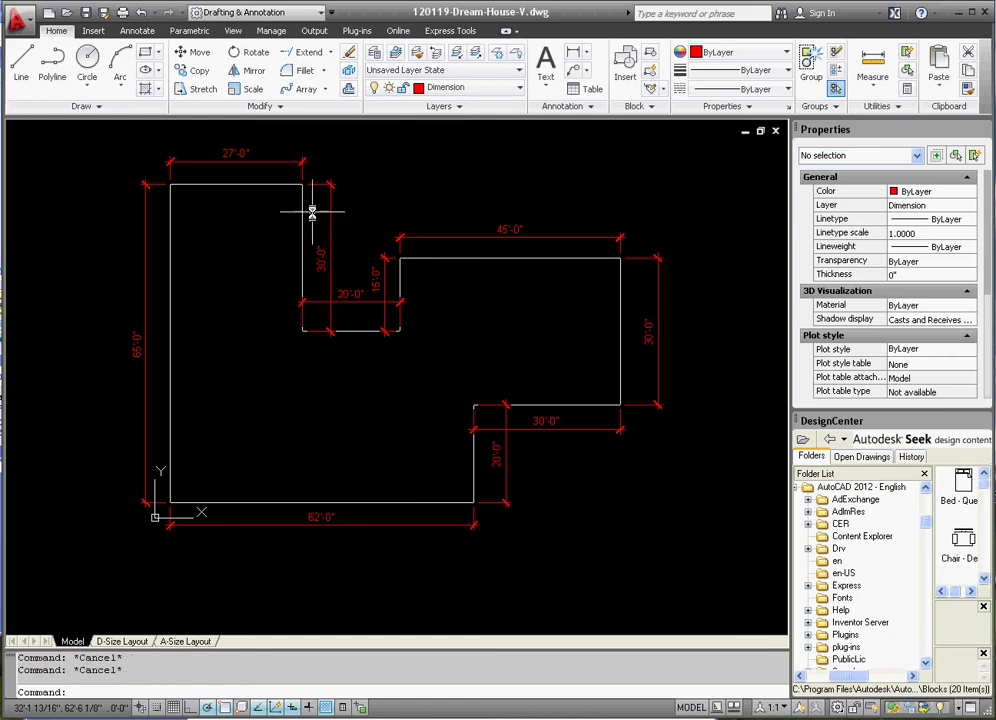
pyautogui.click(349, 90)
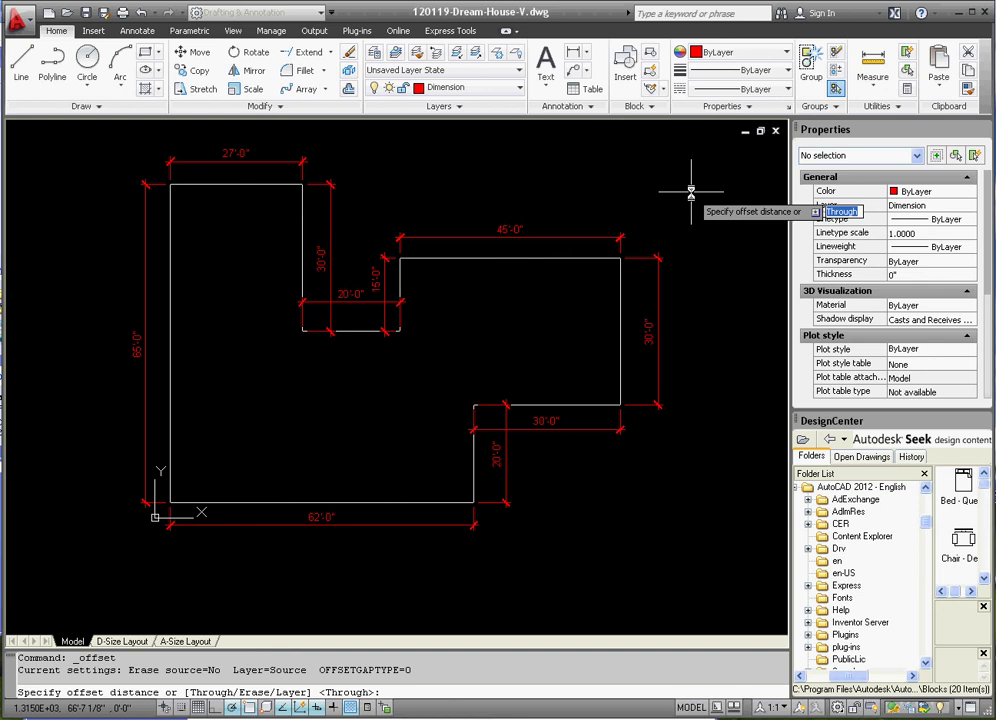
pyautogui.write('7.1')
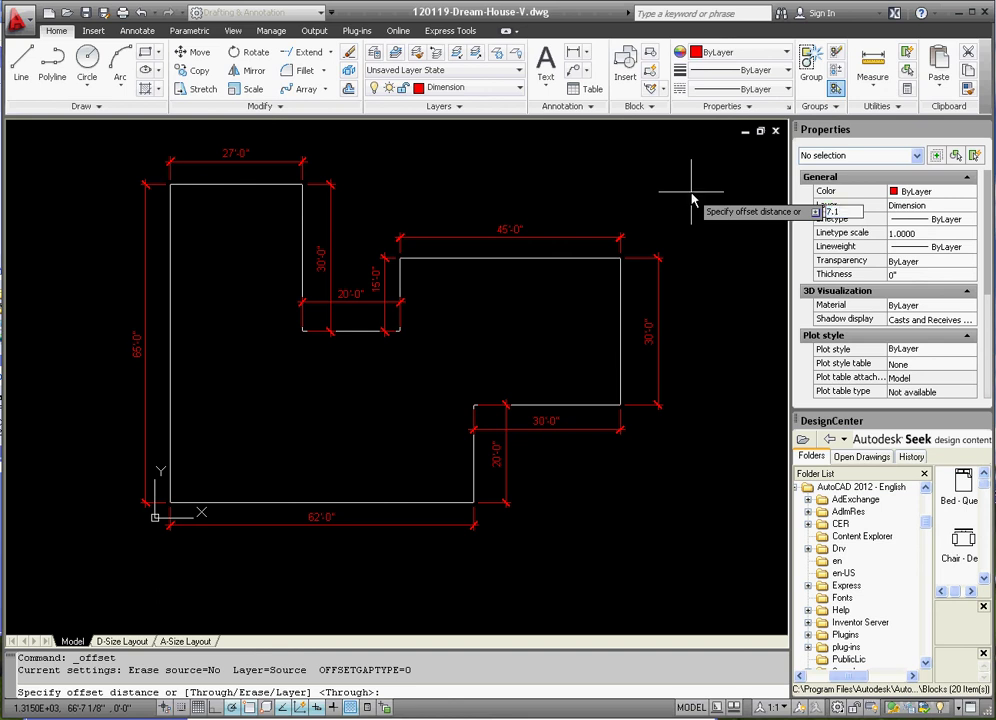
pyautogui.write('25')
pyautogui.press('Return')
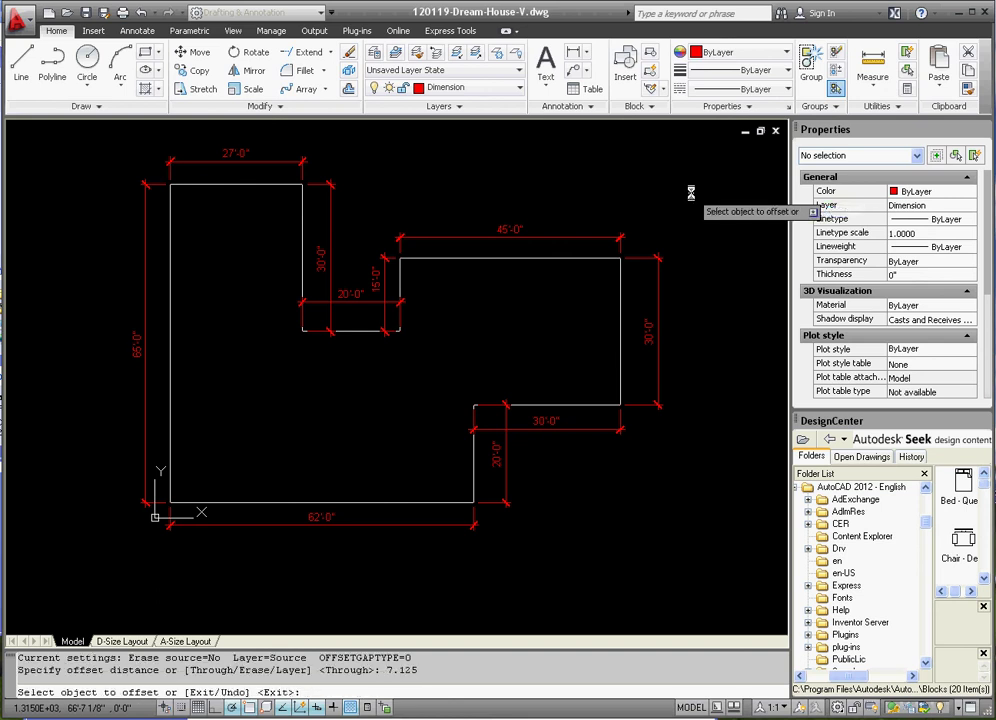
pyautogui.click(536, 259)
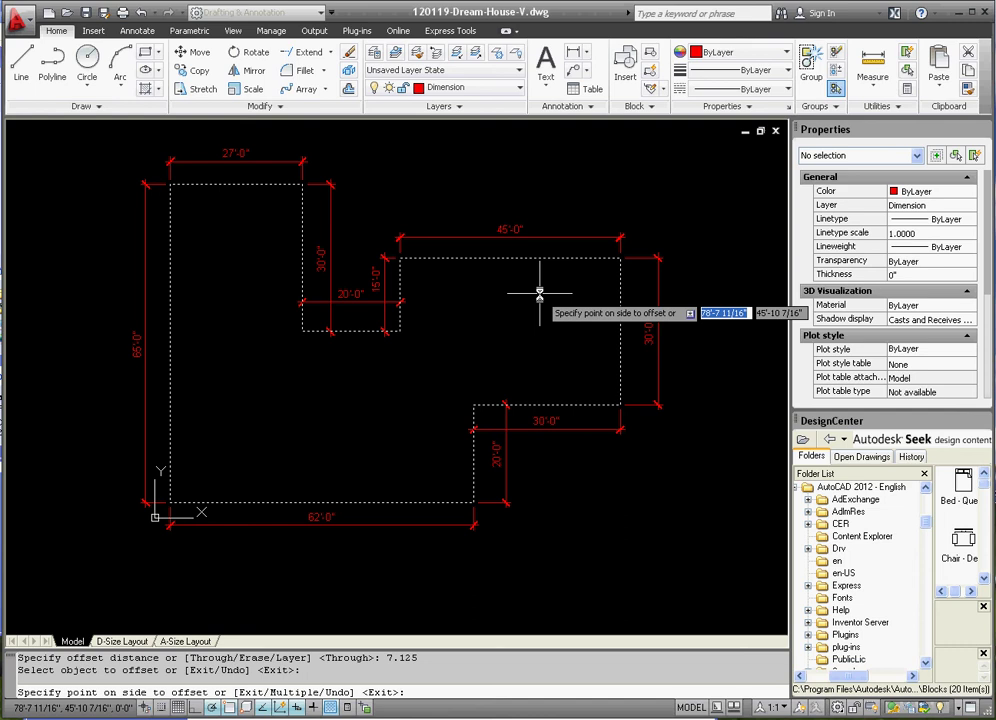
pyautogui.click(539, 296)
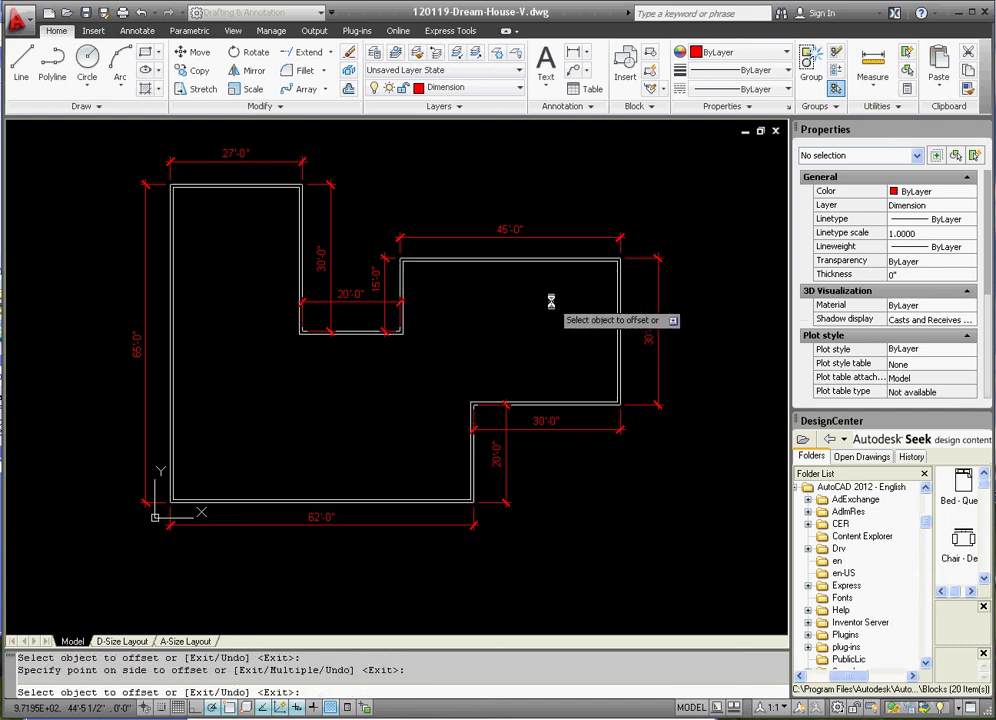
pyautogui.press('Escape')
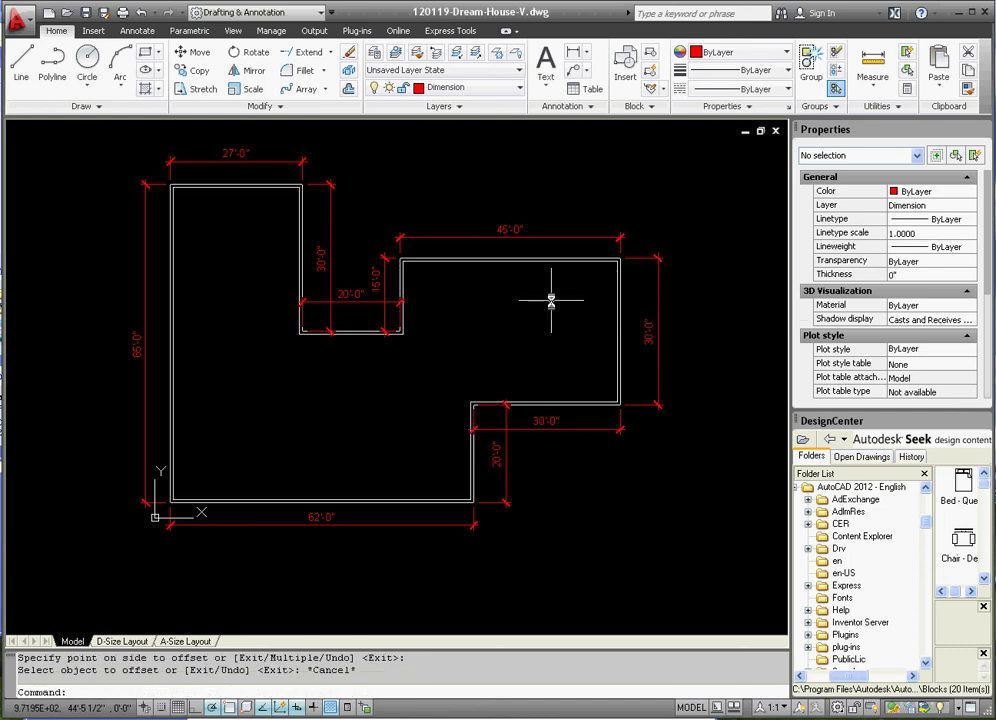
pyautogui.press('Escape')
pyautogui.press('Escape')
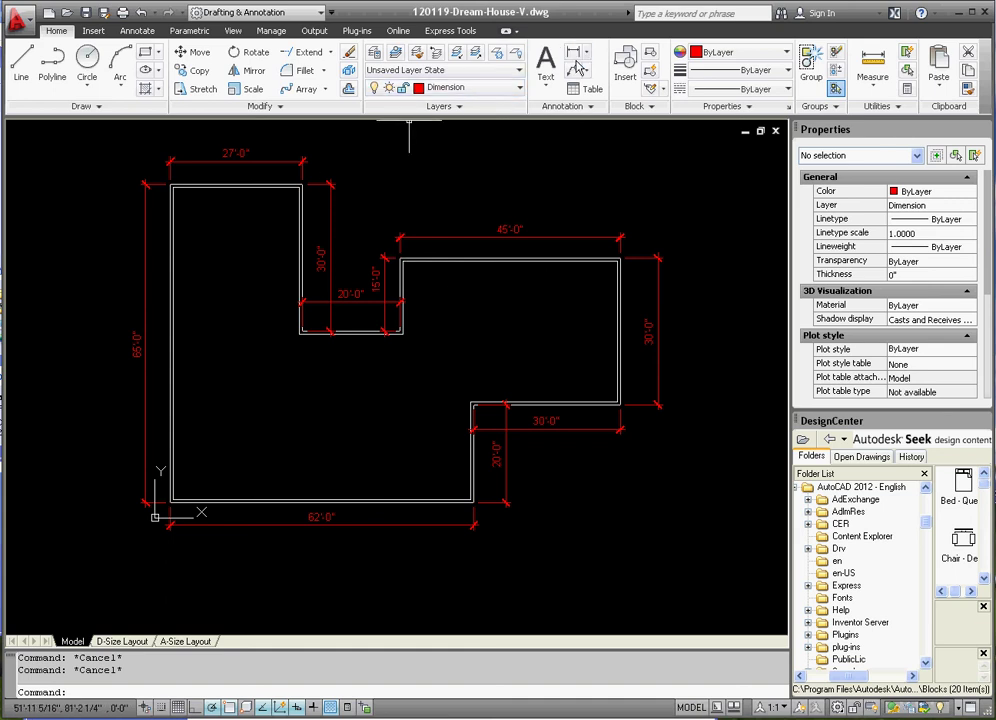
# Add a horizontal linear dimension for the exterior wall thickness near the right wing's lower-right corner, with its text outside the wall
pyautogui.click(573, 52)
pyautogui.scroll(4, 588, 418)
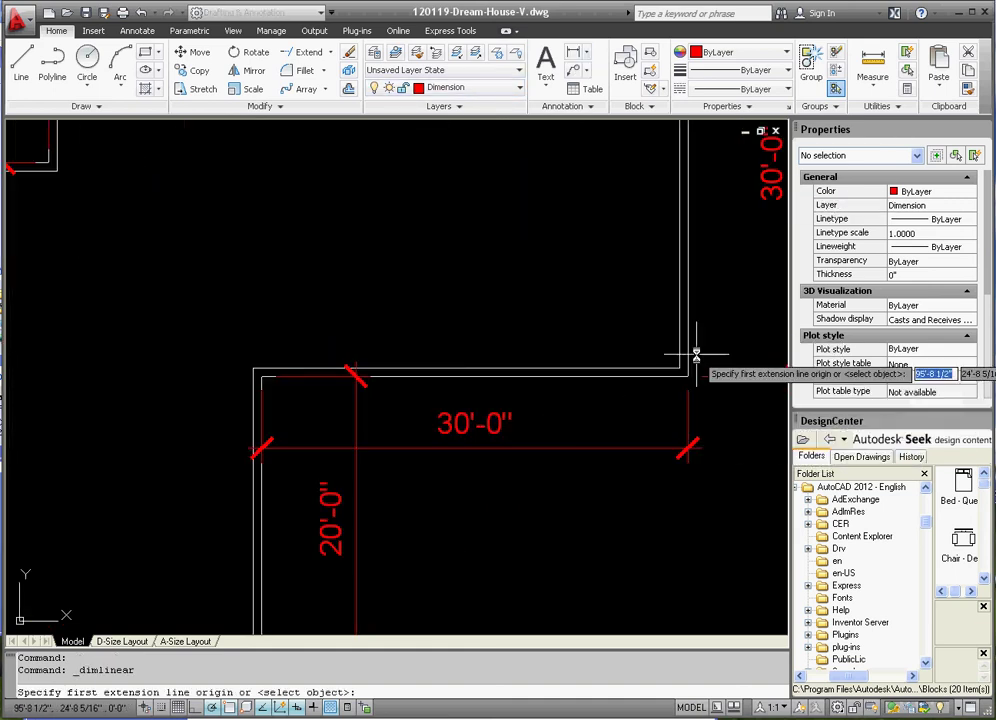
pyautogui.click(688, 366)
pyautogui.click(688, 375)
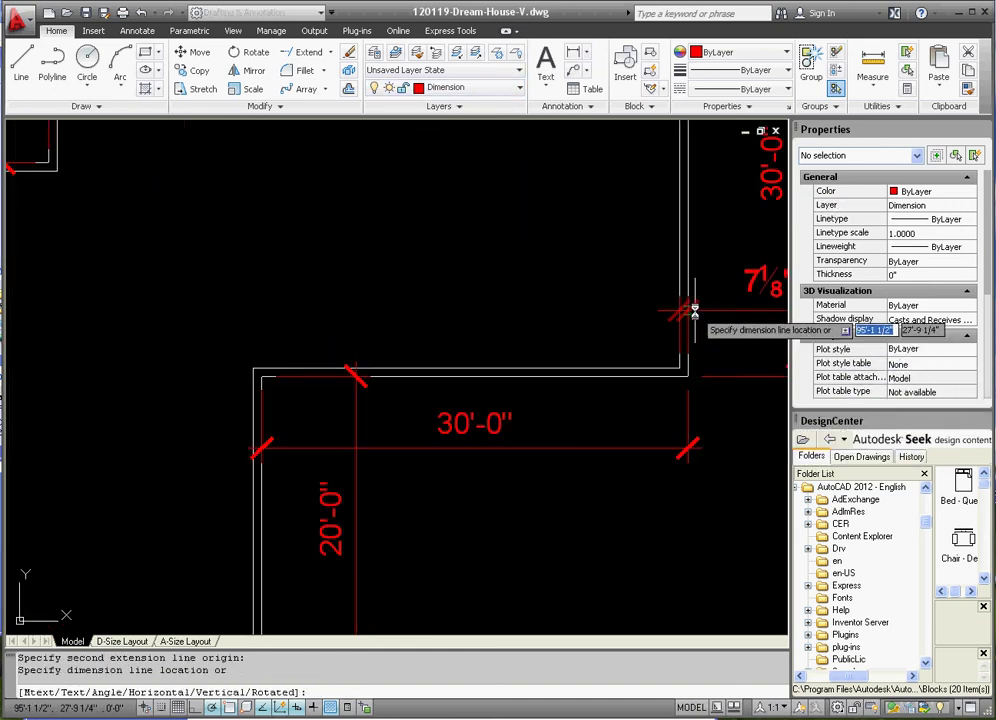
pyautogui.click(765, 335)
pyautogui.scroll(-4, 525, 305)
pyautogui.scroll(2, 620, 290)
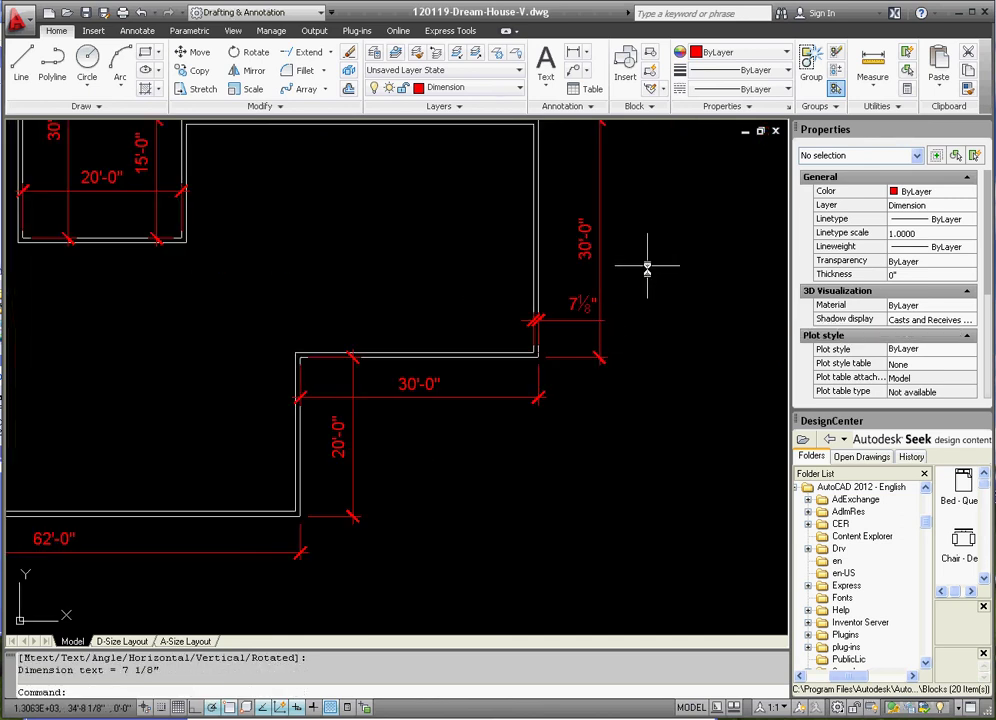
pyautogui.press('Escape')
pyautogui.press('Escape')
# Move the right wing's vertical 30'-0" dimension farther outward so it clears the wall thickness dimension
pyautogui.click(762, 132)
pyautogui.click(600, 225)
pyautogui.click(585, 237)
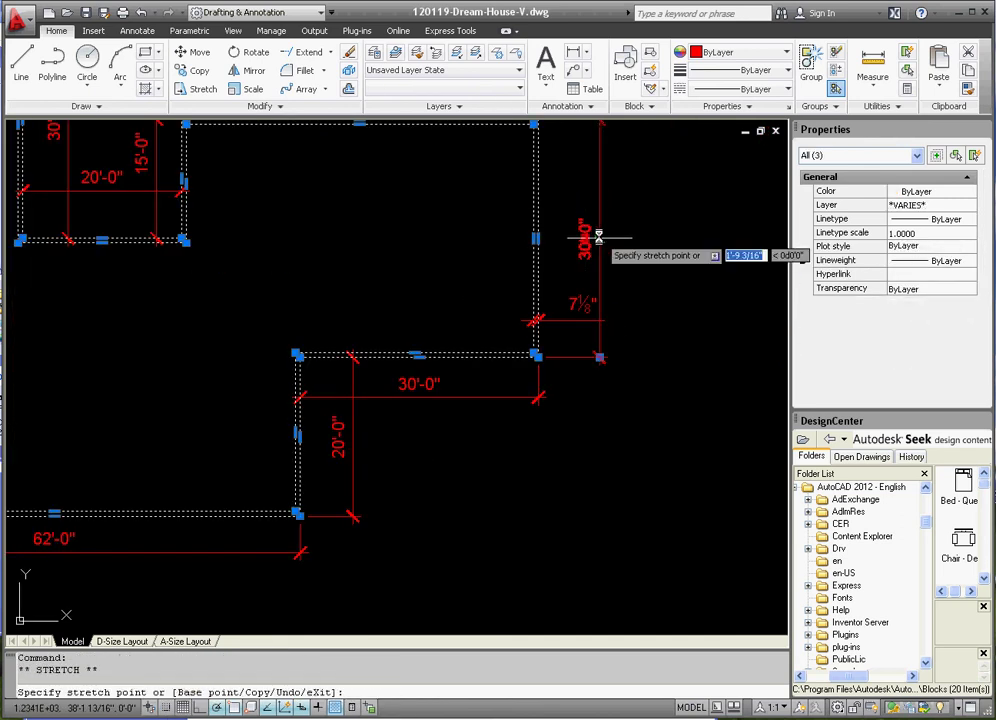
pyautogui.press('Escape')
pyautogui.press('Escape')
pyautogui.scroll(-5, 507, 362)
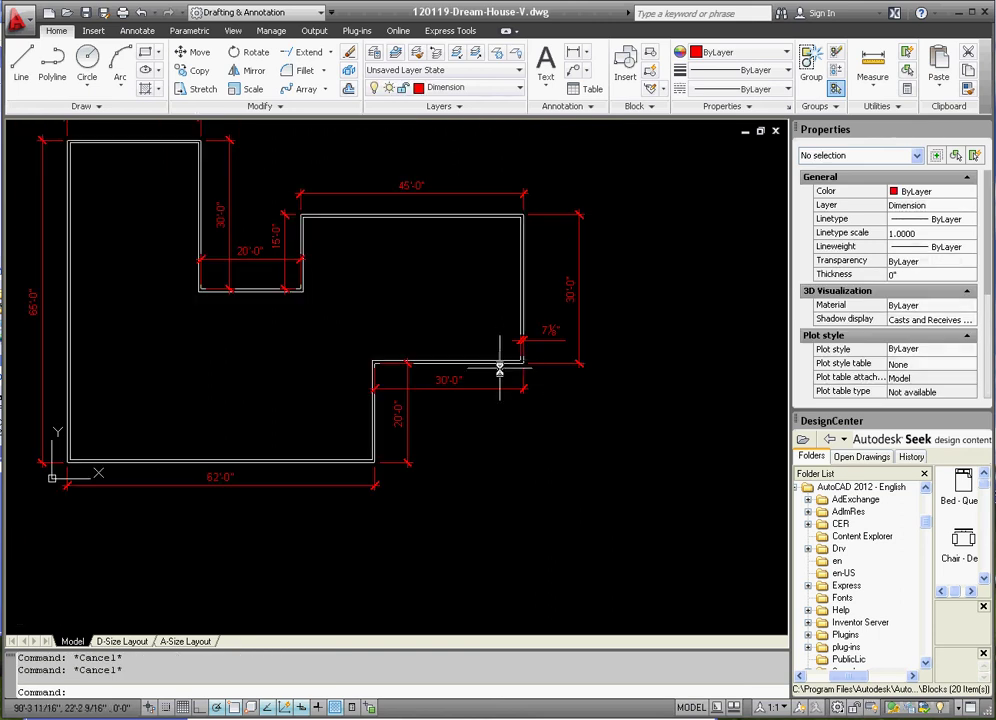